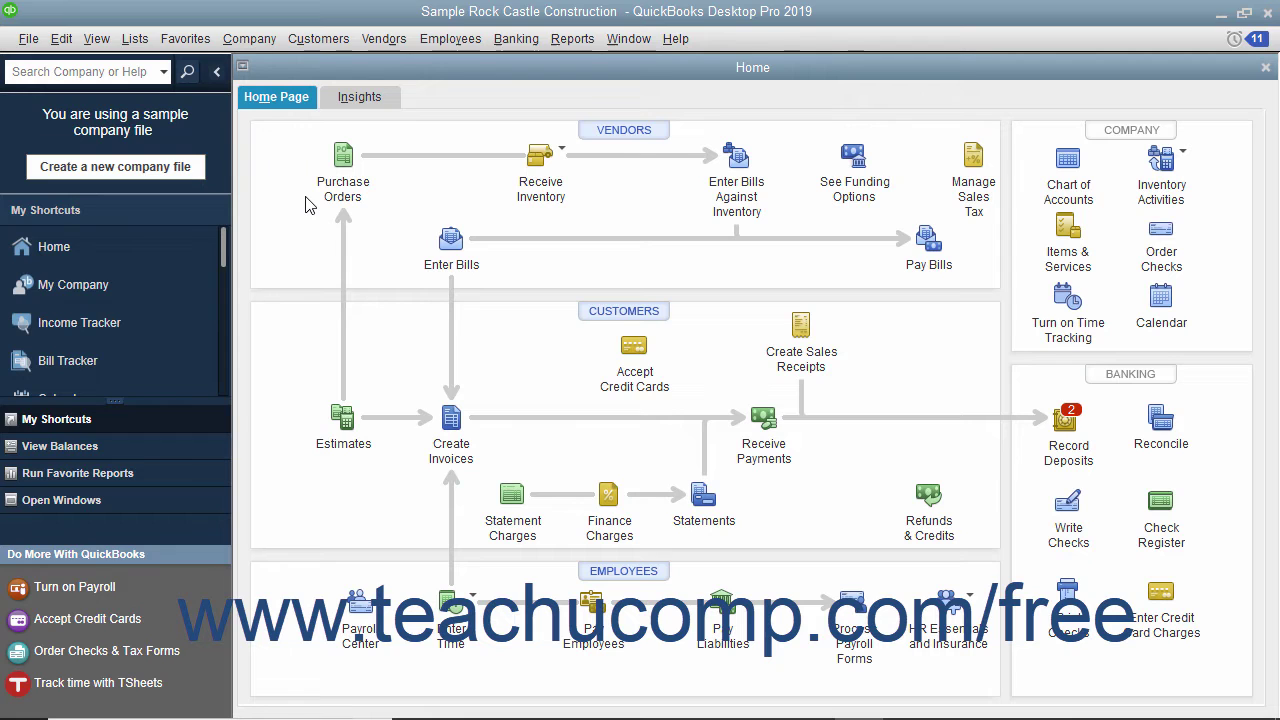
Step: Open a blank invoice 1102 dated 12/15/2023, keeping the Rock Castle Invoice template
left_click(318, 39)
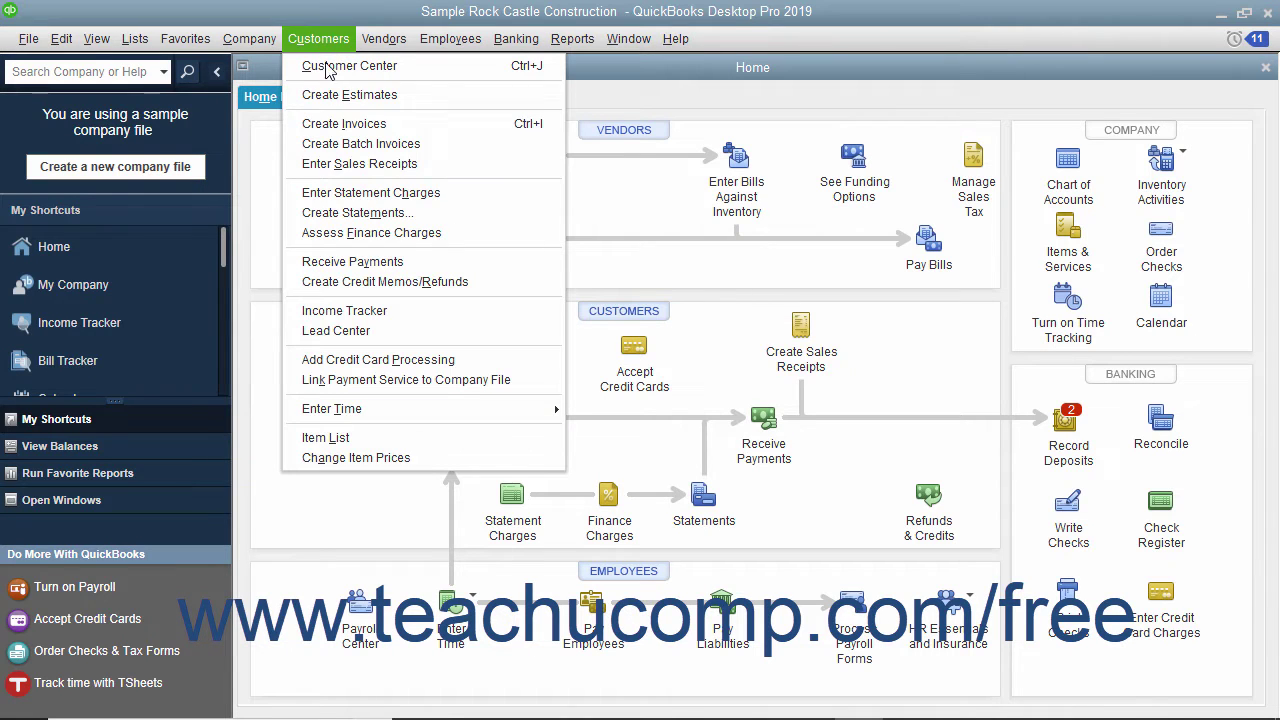
left_click(340, 123)
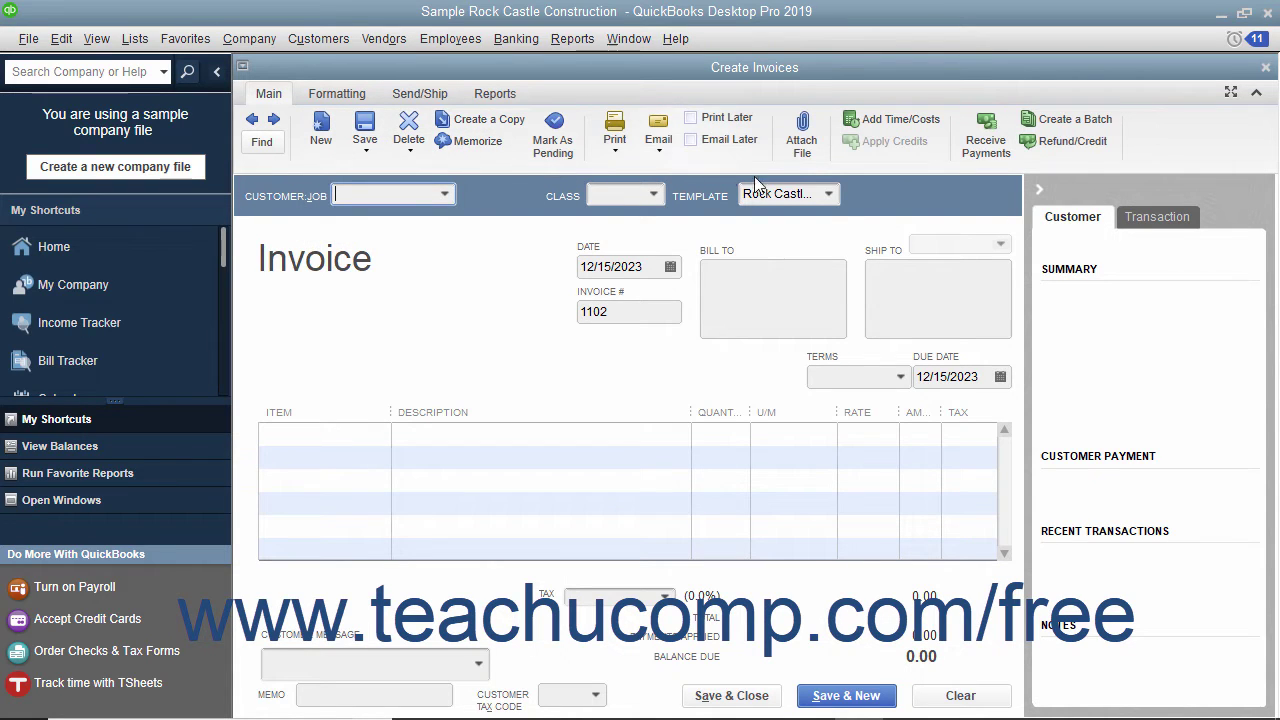
left_click(827, 195)
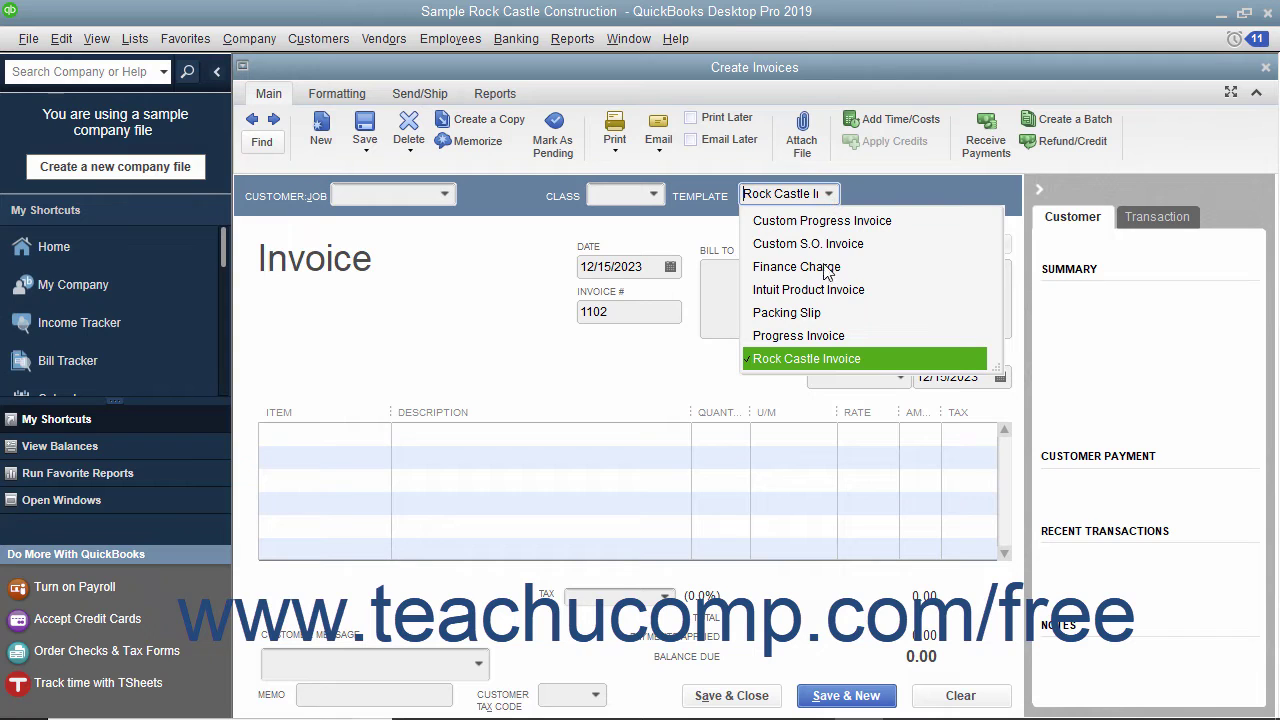
left_click(820, 362)
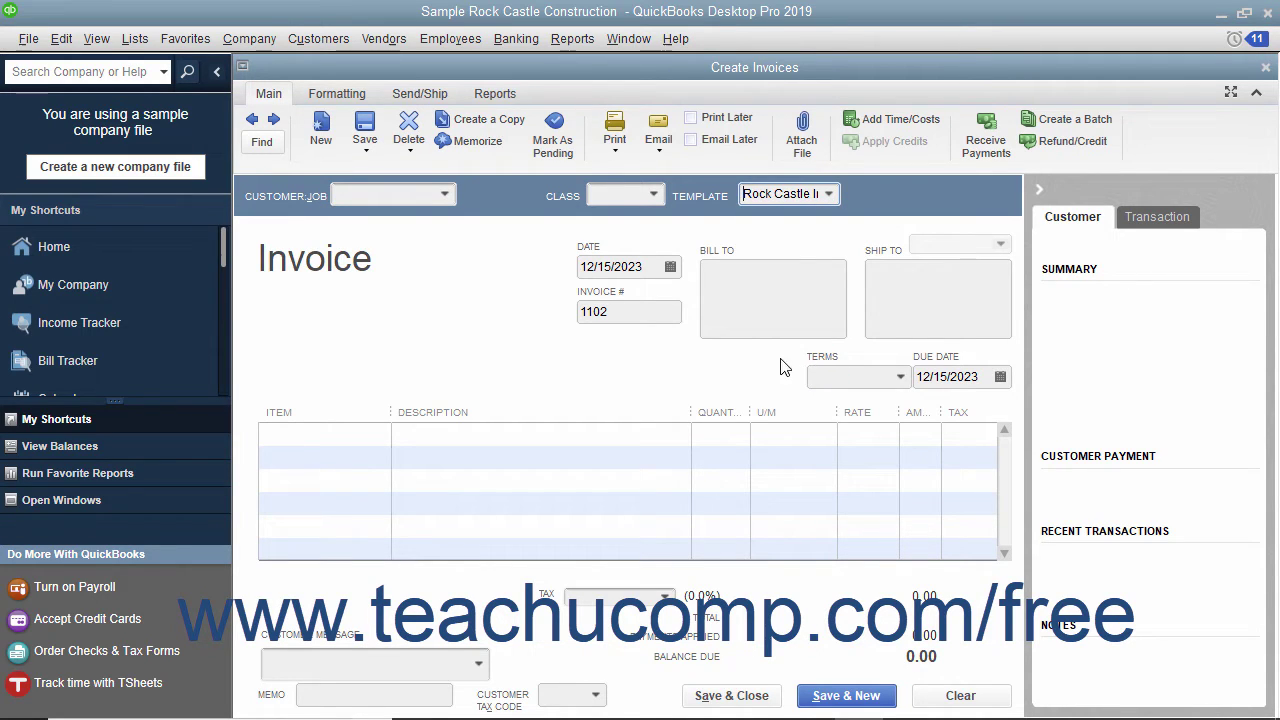
left_click(447, 194)
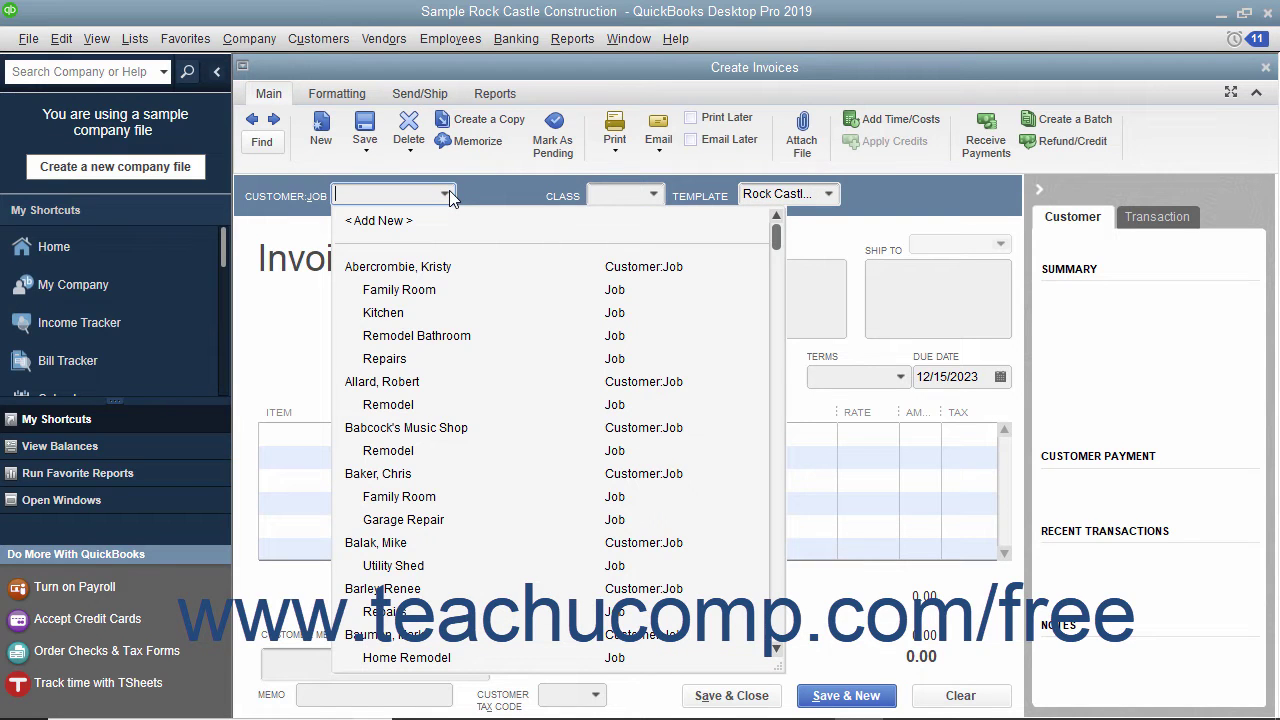
Step: Bill the invoice to the customer's Repairs job, filling the address and Net 30 terms
left_click(385, 358)
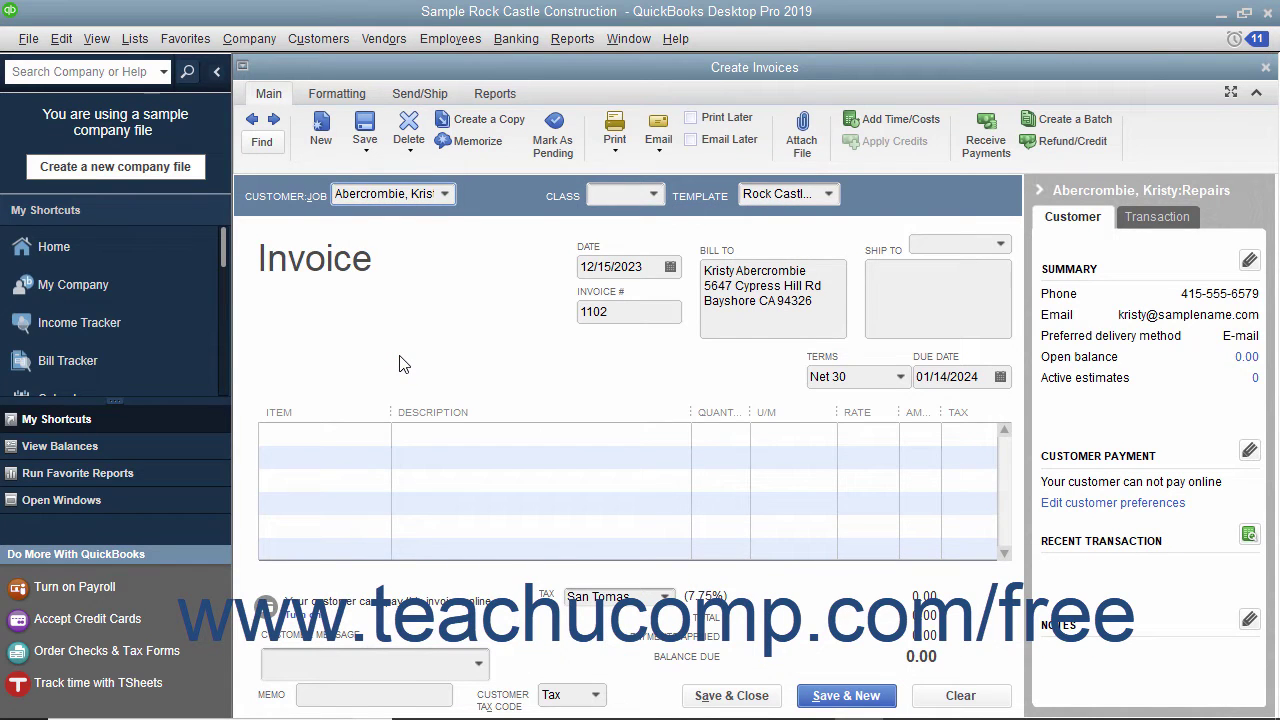
left_click(771, 287)
left_click(895, 284)
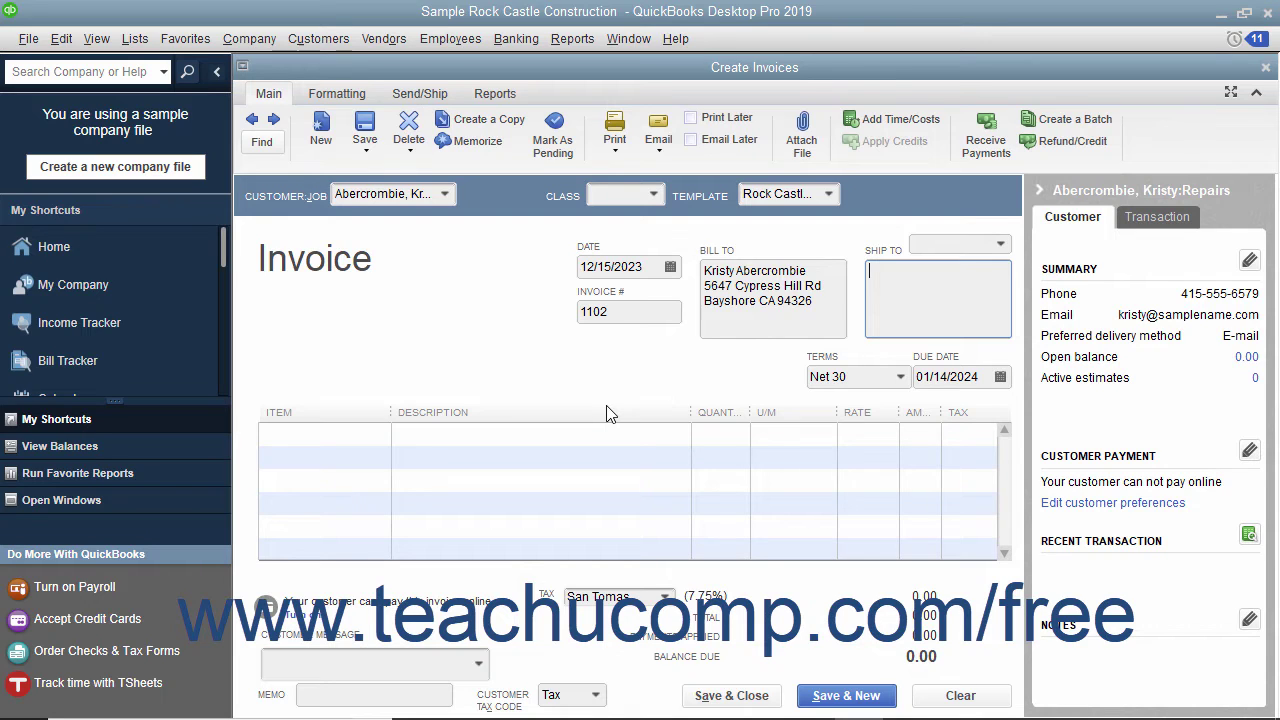
left_click(902, 377)
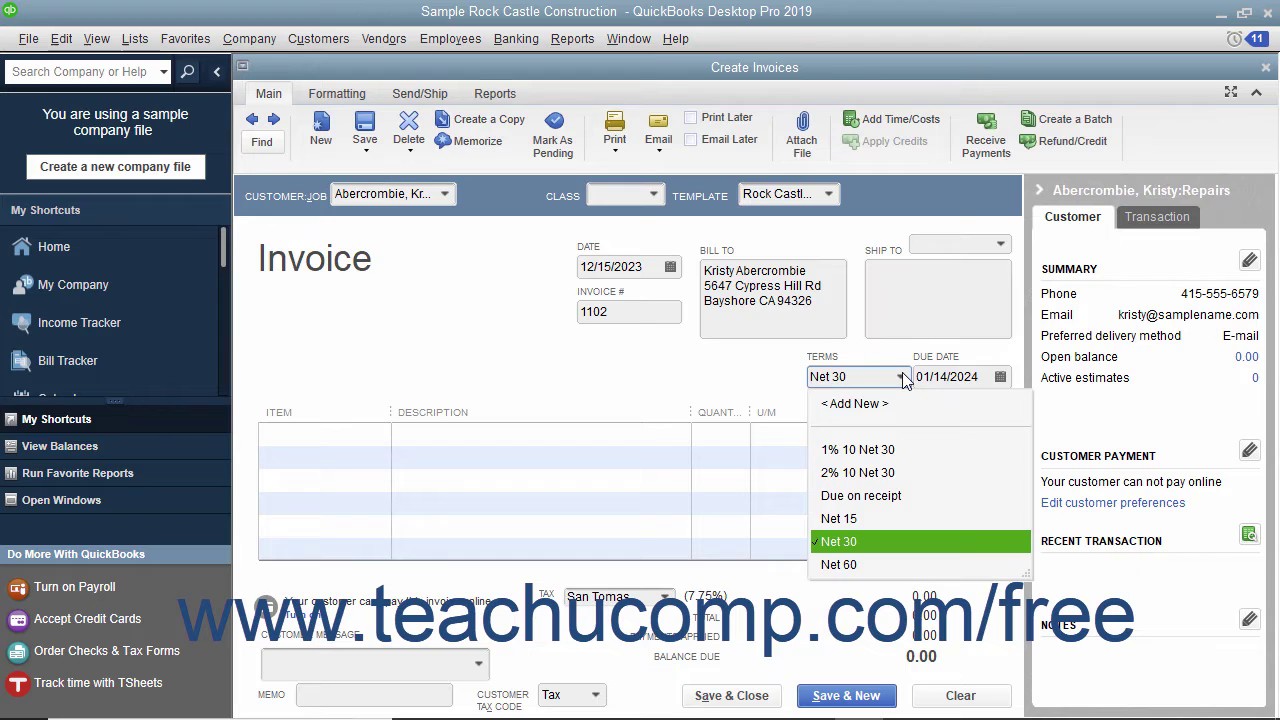
left_click(902, 377)
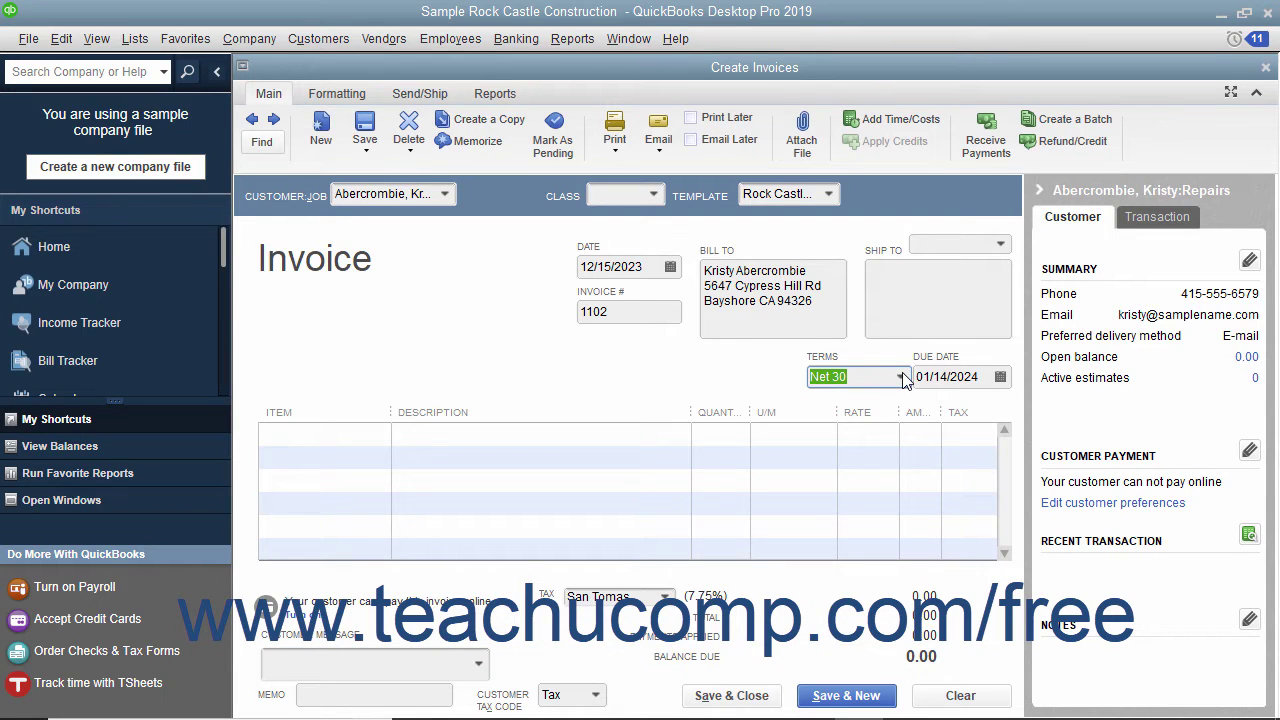
left_click(595, 695)
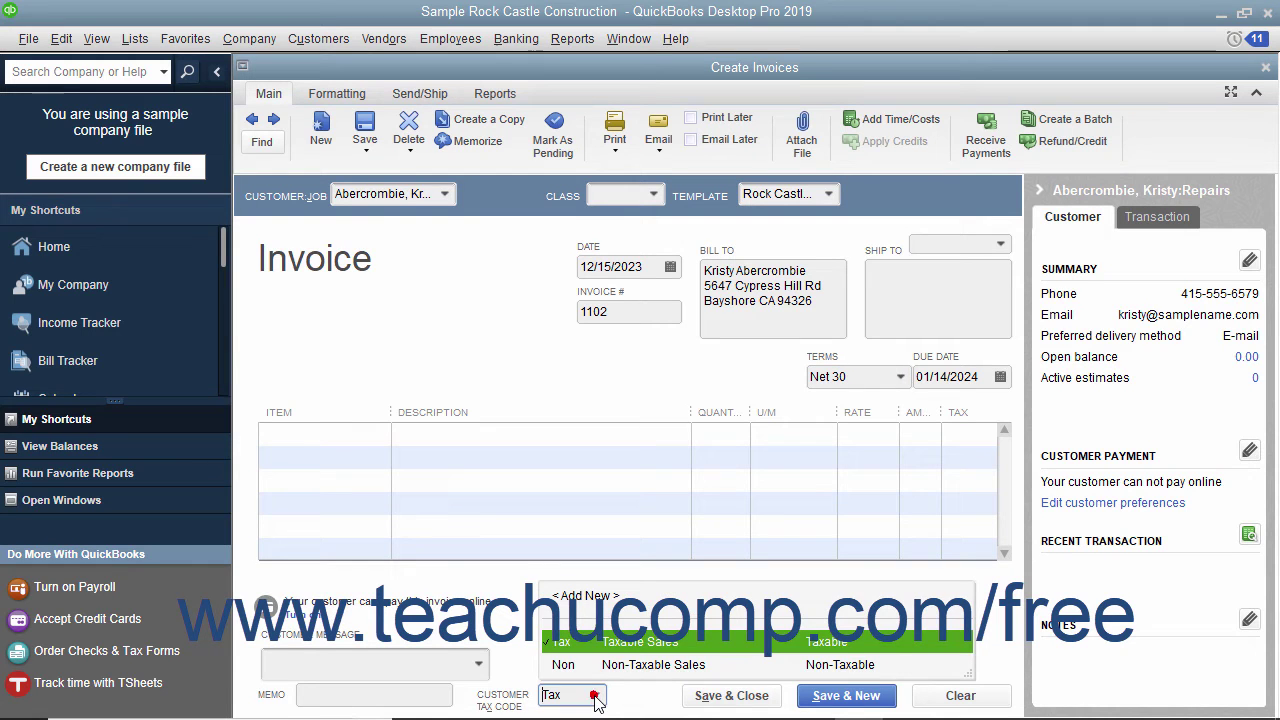
left_click(595, 697)
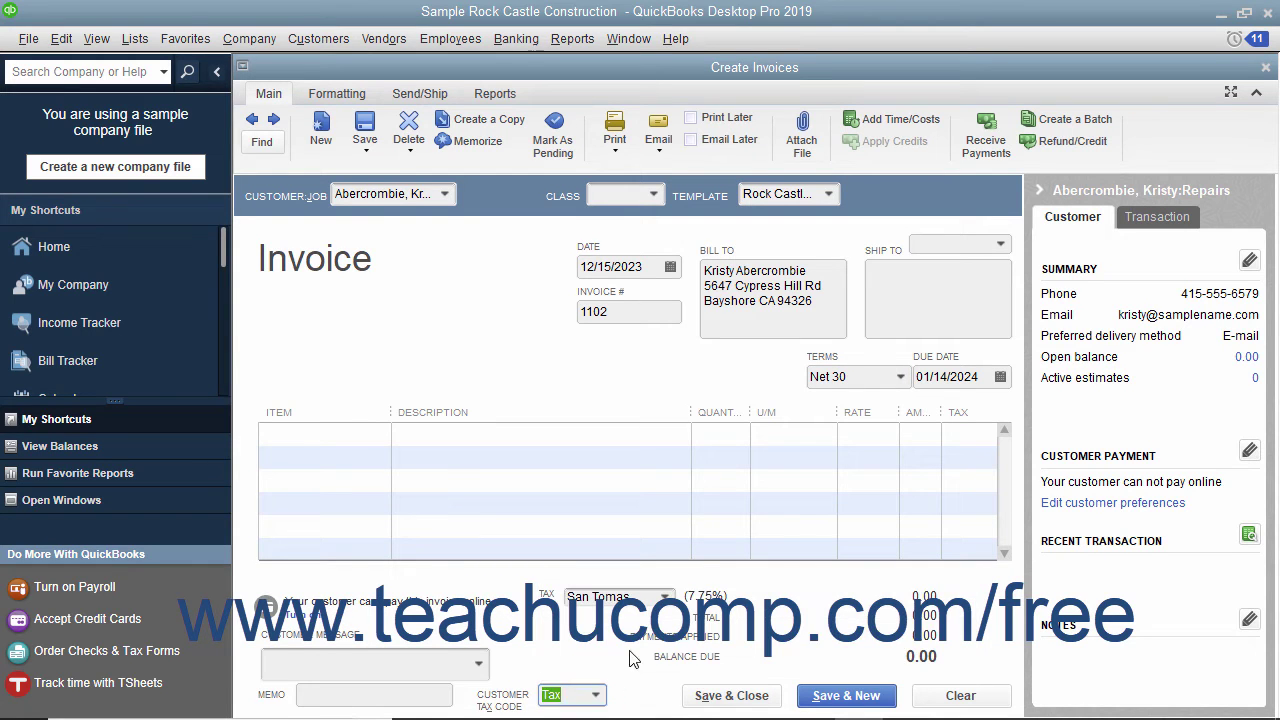
left_click(666, 600)
left_click(666, 600)
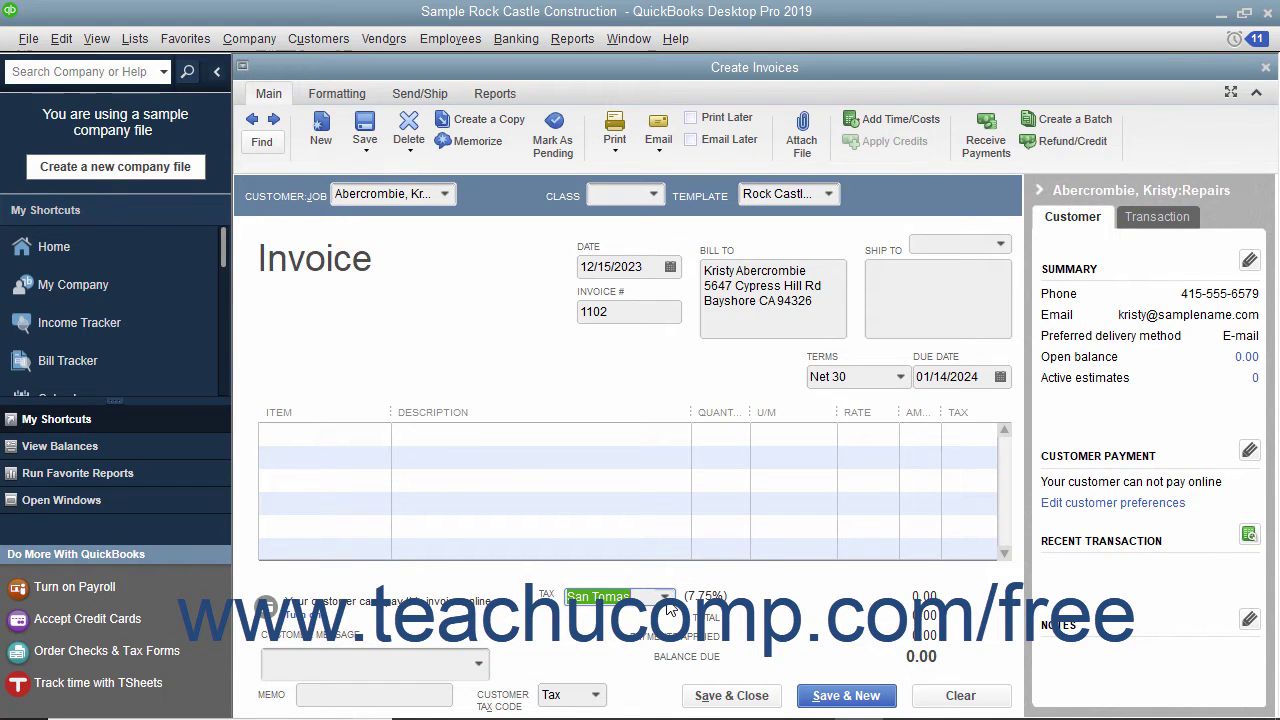
left_click(670, 267)
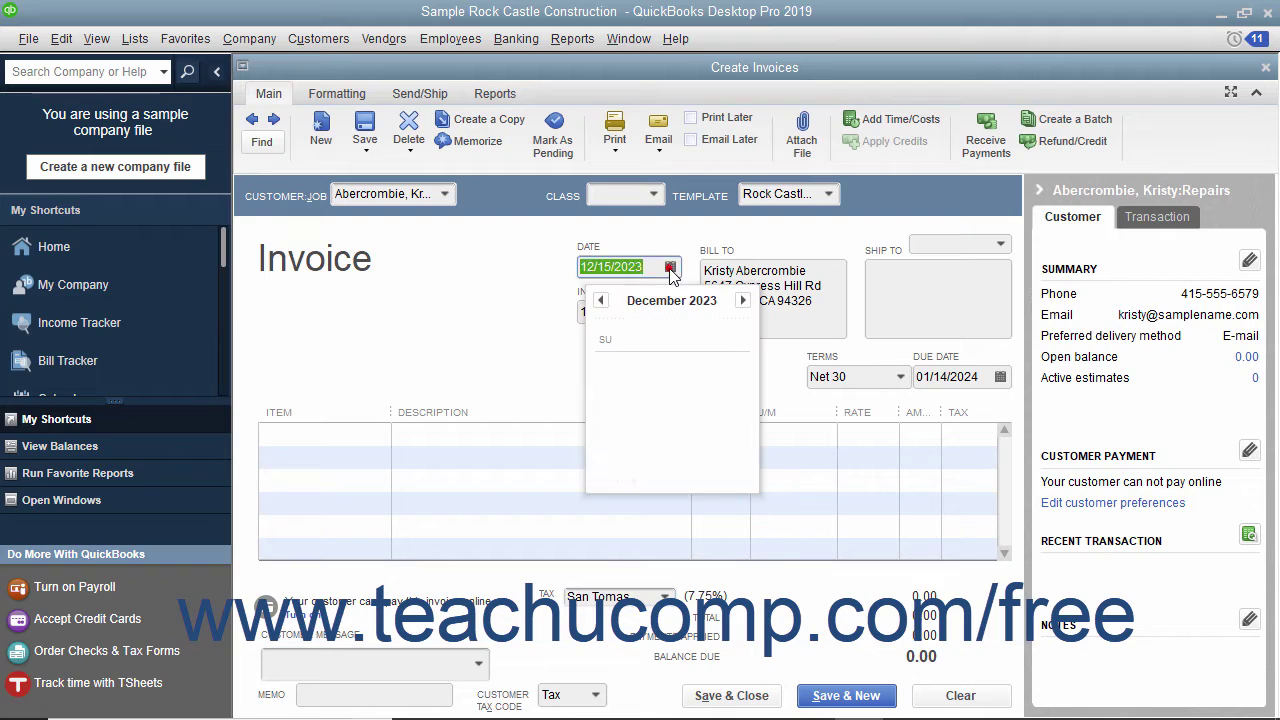
left_click(726, 410)
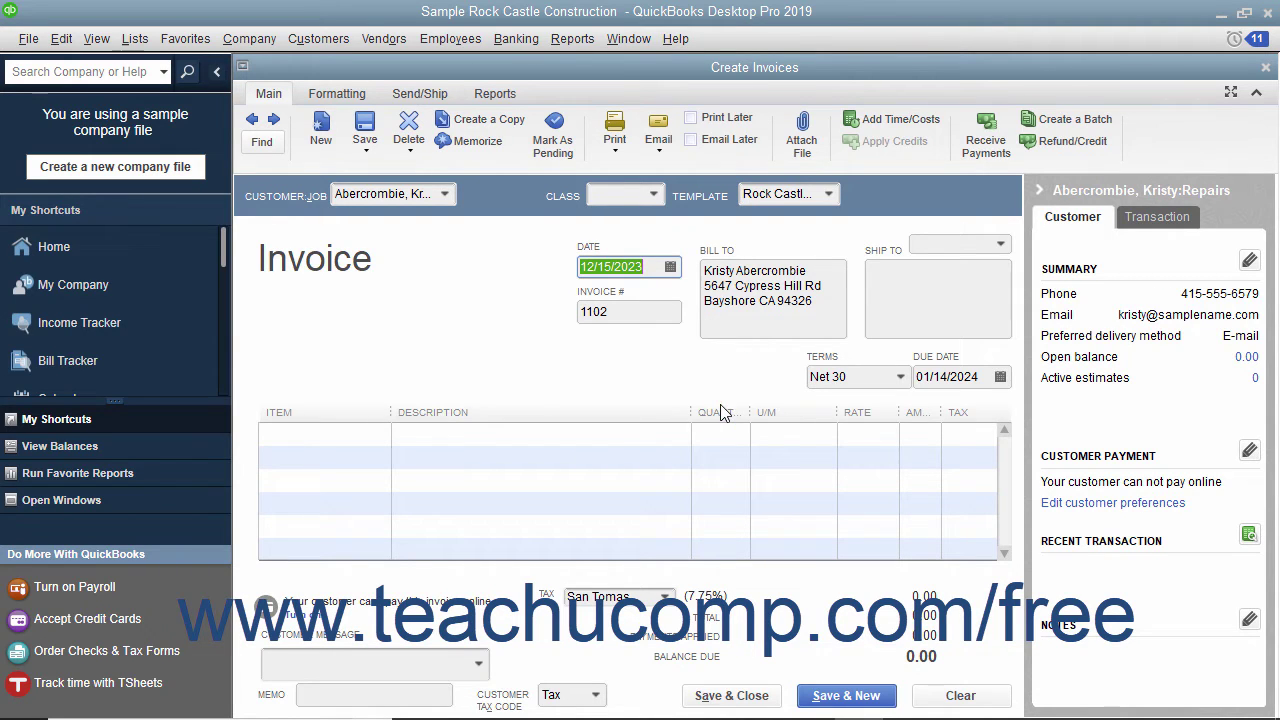
left_click(656, 314)
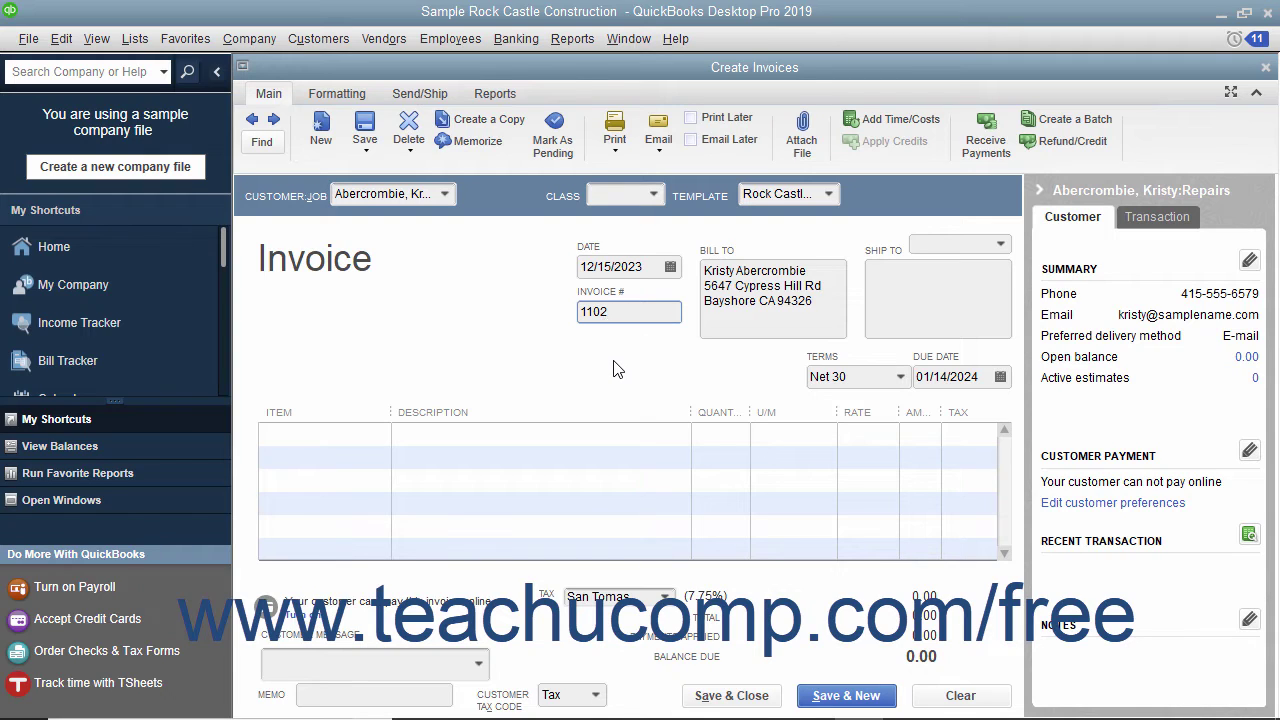
left_click(357, 431)
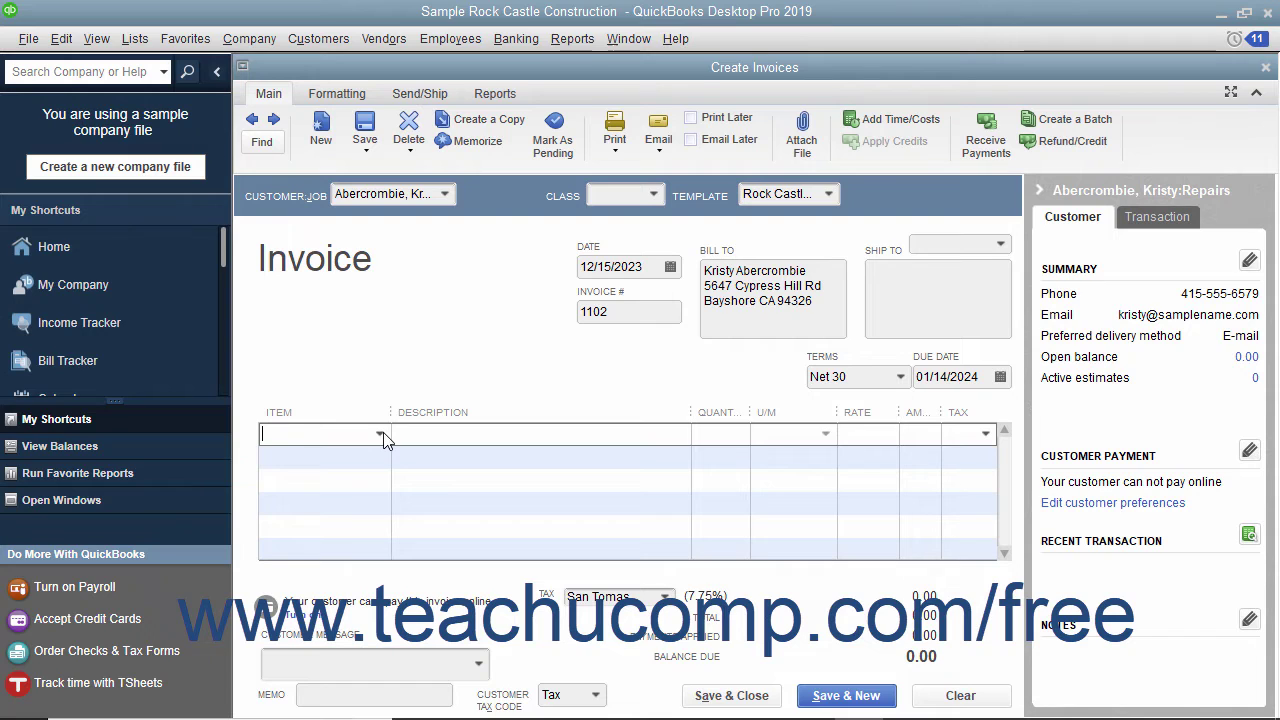
Step: Add a Repairs line with quantity 8 at 35.00, totalling 280.00
left_click(380, 435)
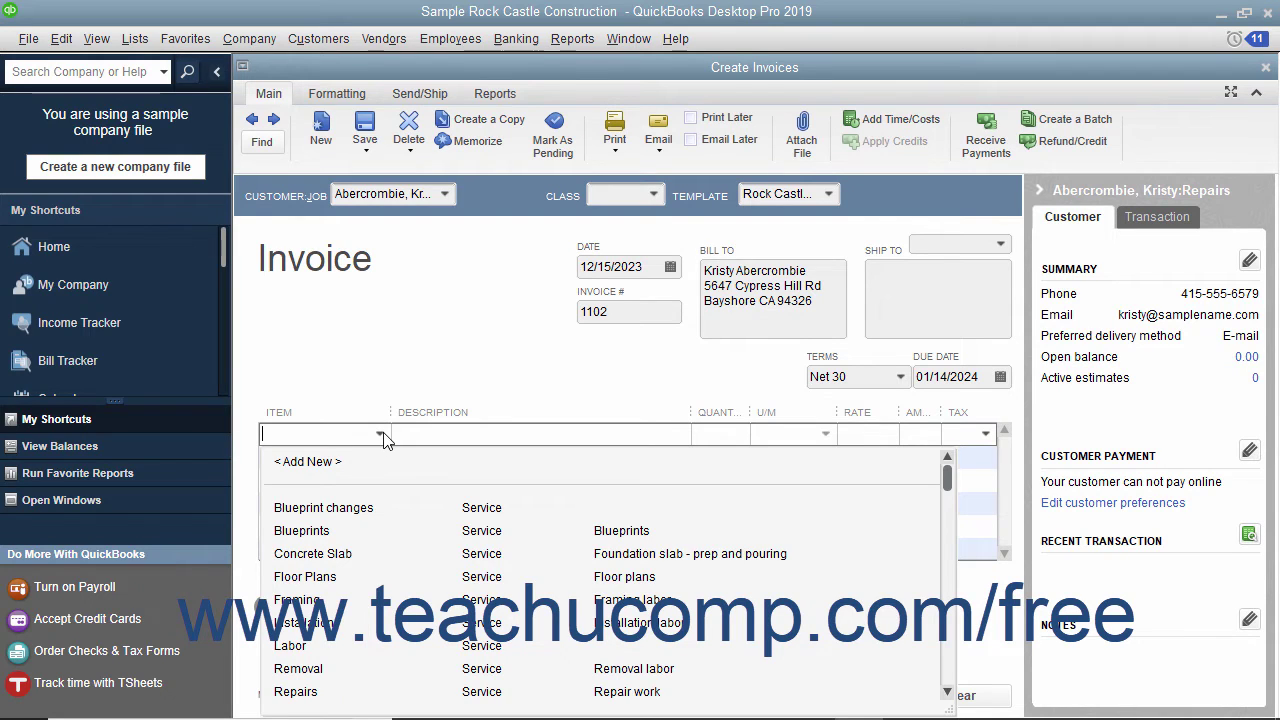
left_click(310, 690)
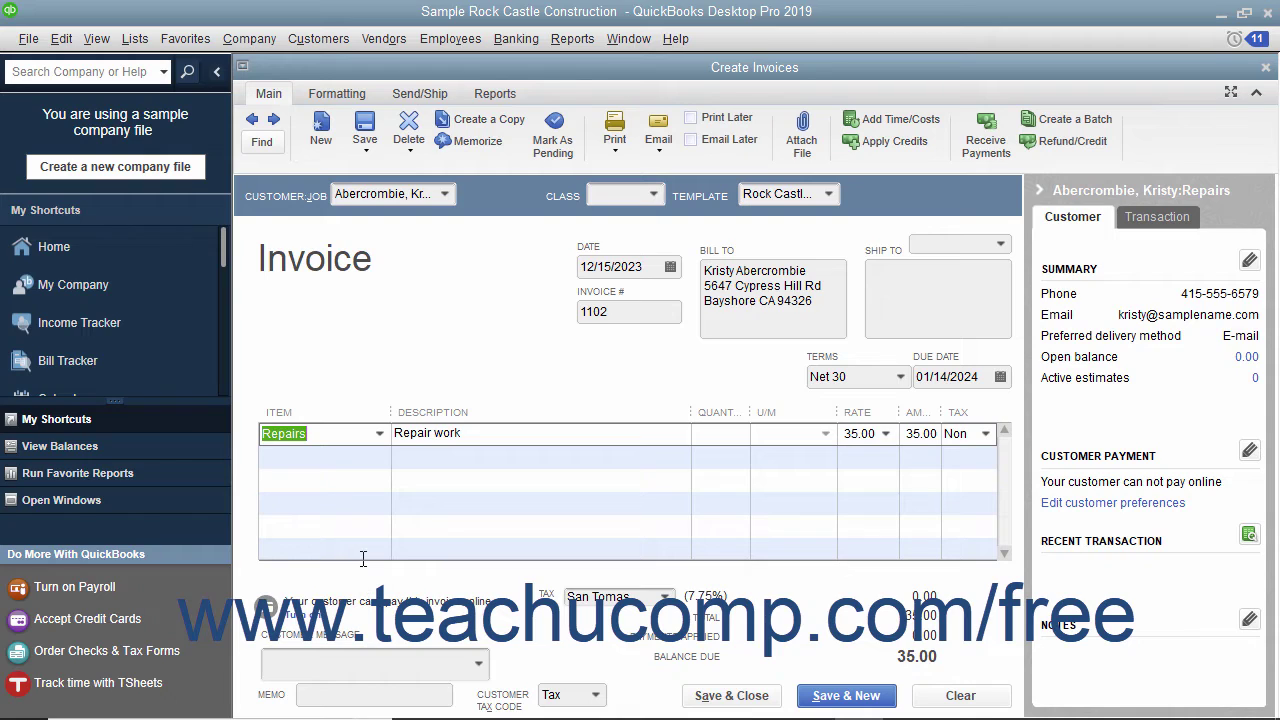
left_click(712, 432)
left_click(860, 438)
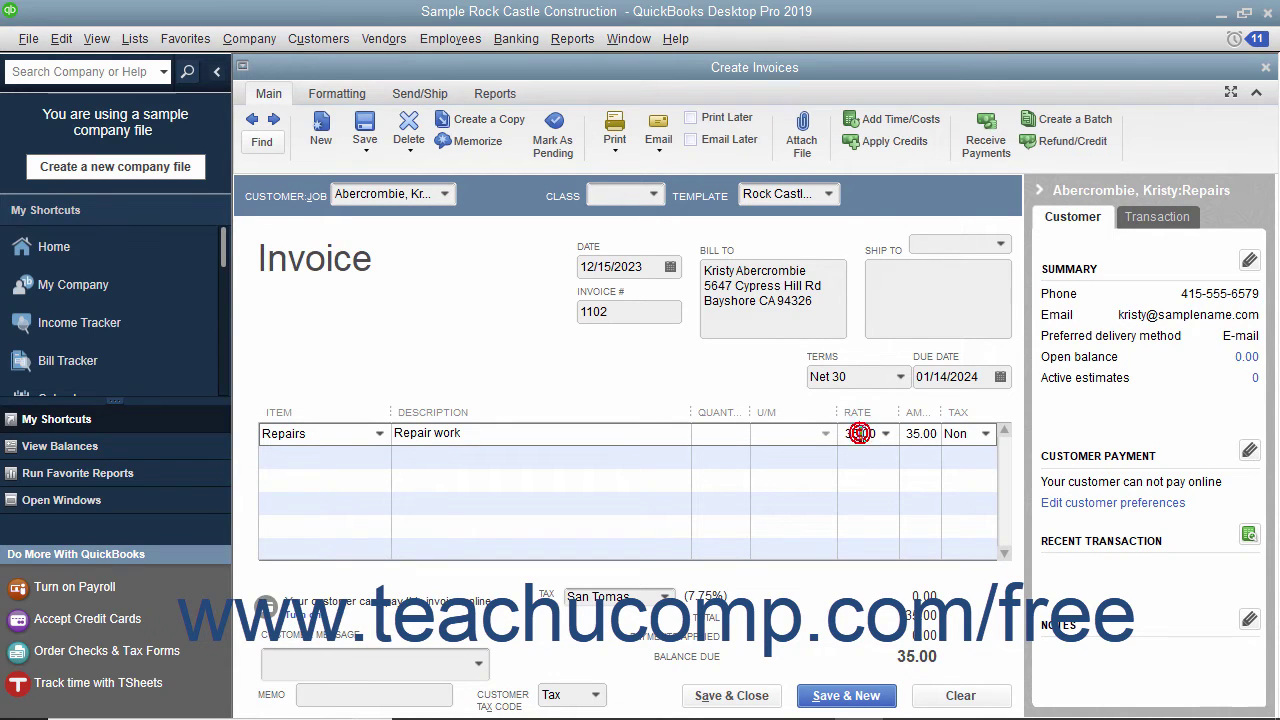
left_click(914, 433)
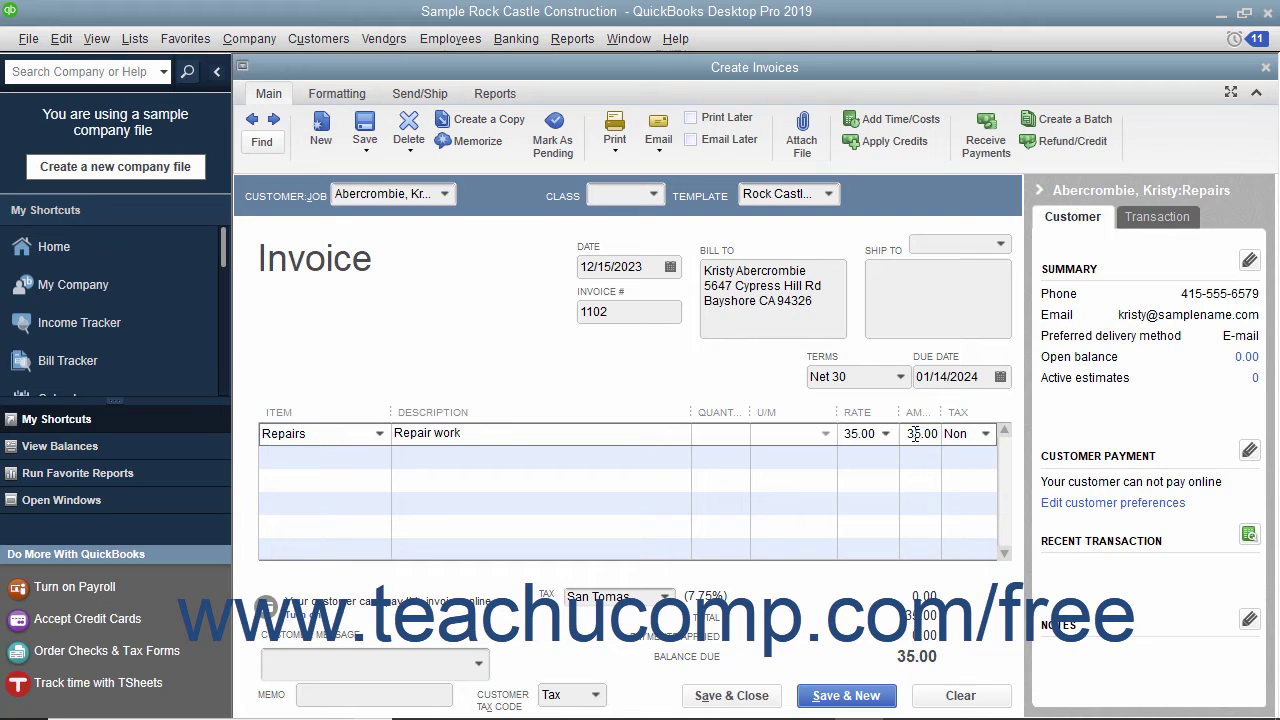
left_click(713, 437)
type("8")
key("Tab")
left_click(912, 438)
Step: Mark invoice 1102 Print Later, save it, and reopen it with the Previous arrow
left_click(691, 119)
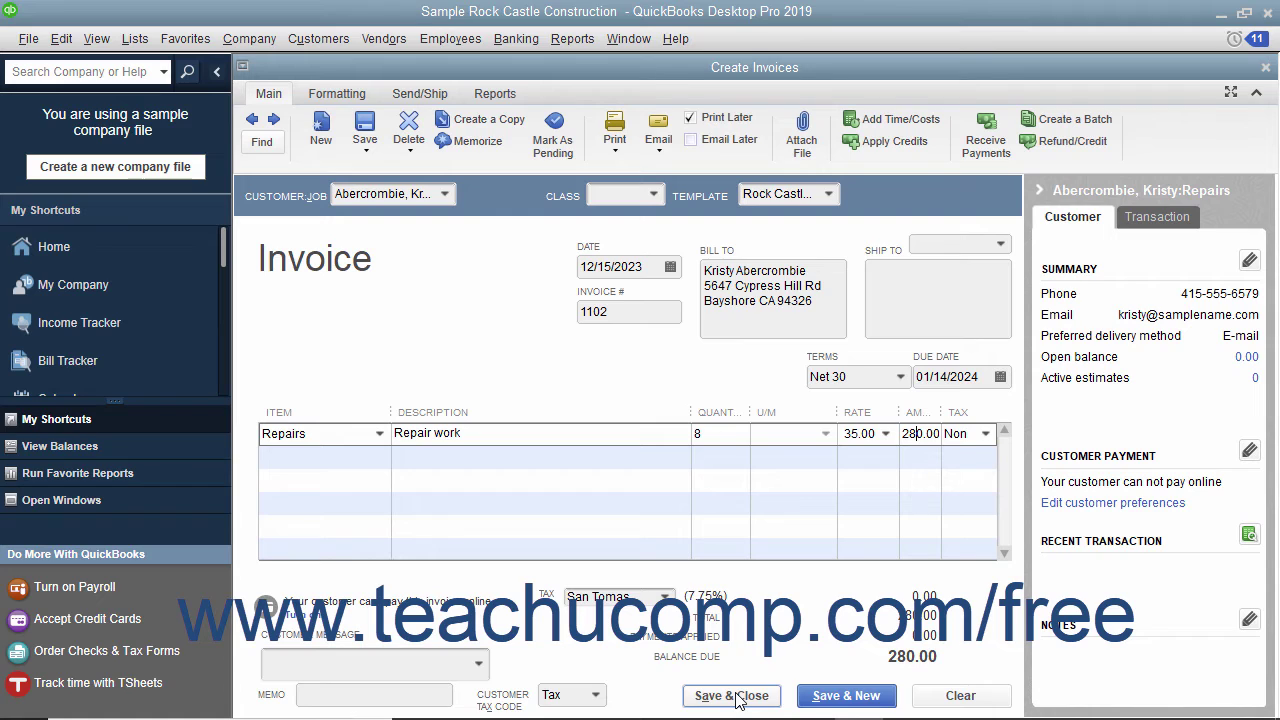
left_click(815, 697)
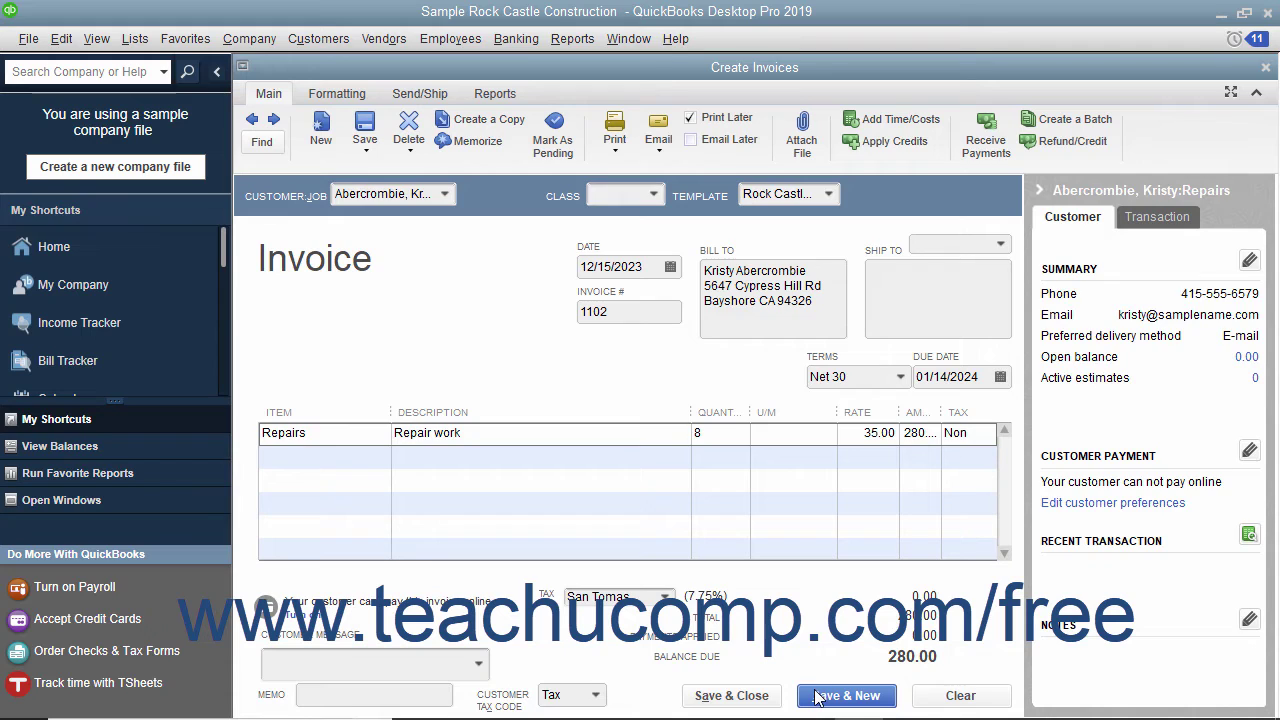
left_click(257, 122)
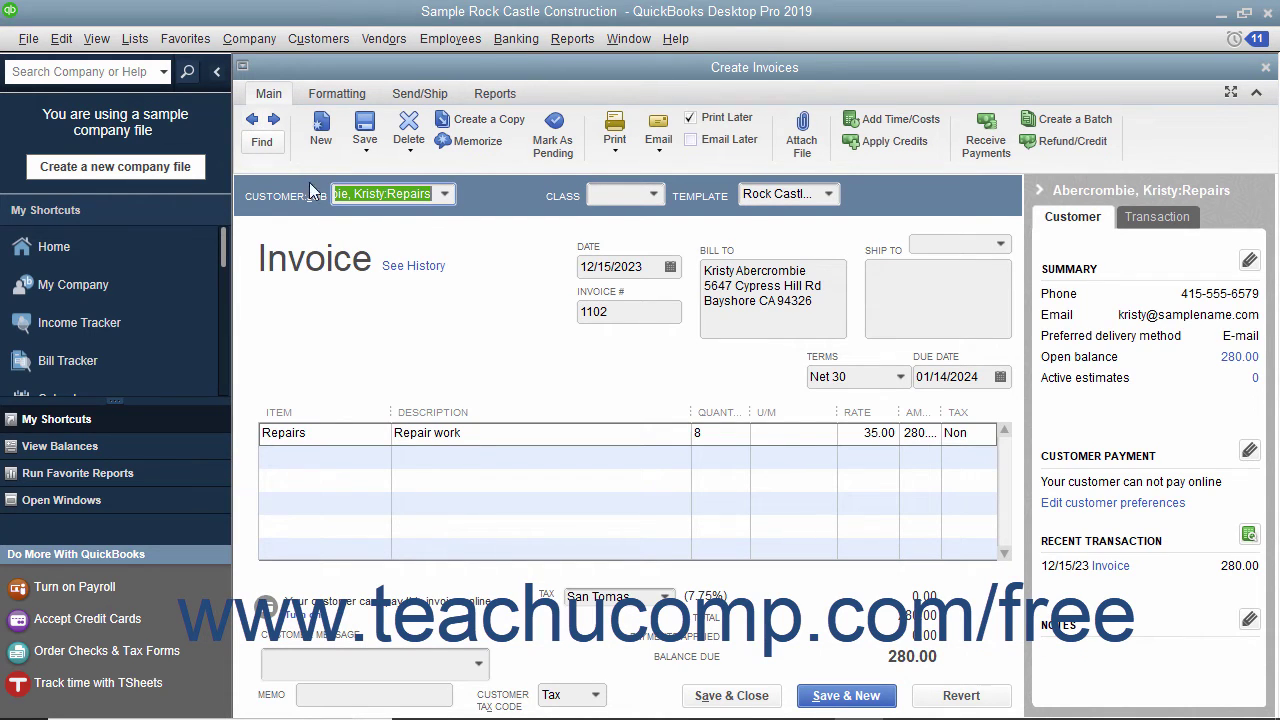
Step: Review the invoice history, close Create Invoices, and open the Chart of Accounts
left_click(402, 268)
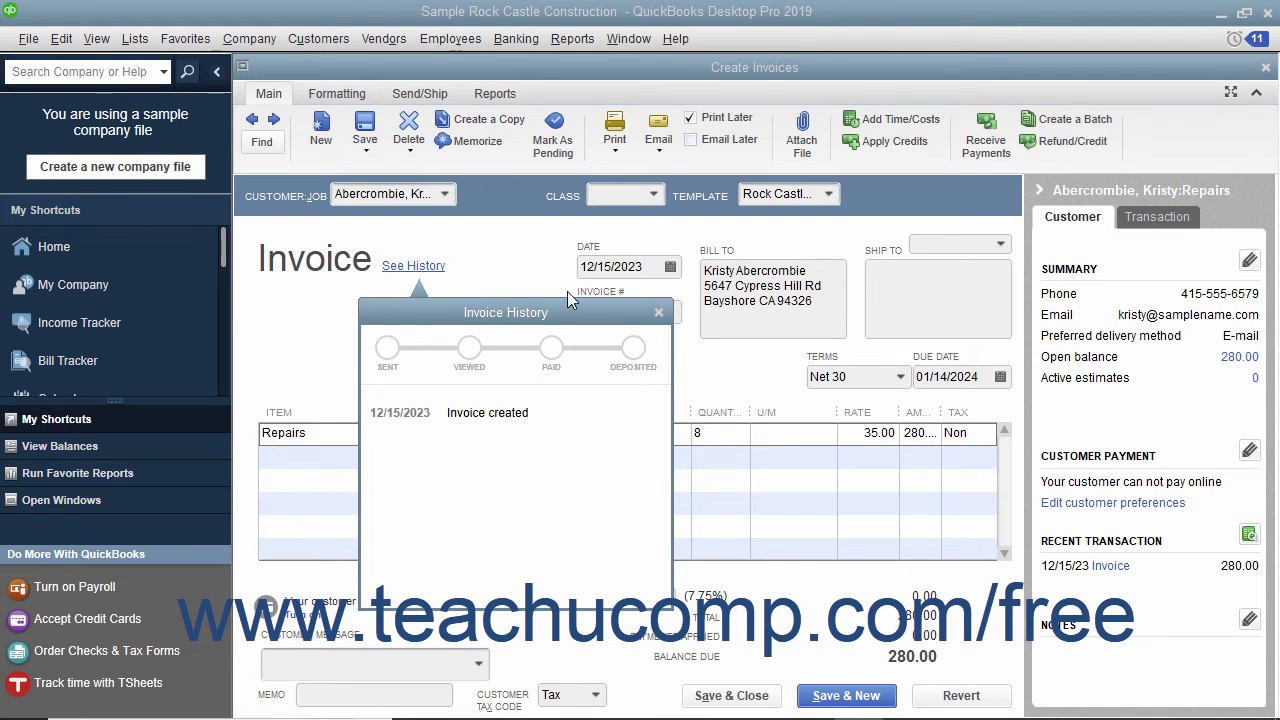
left_click(658, 312)
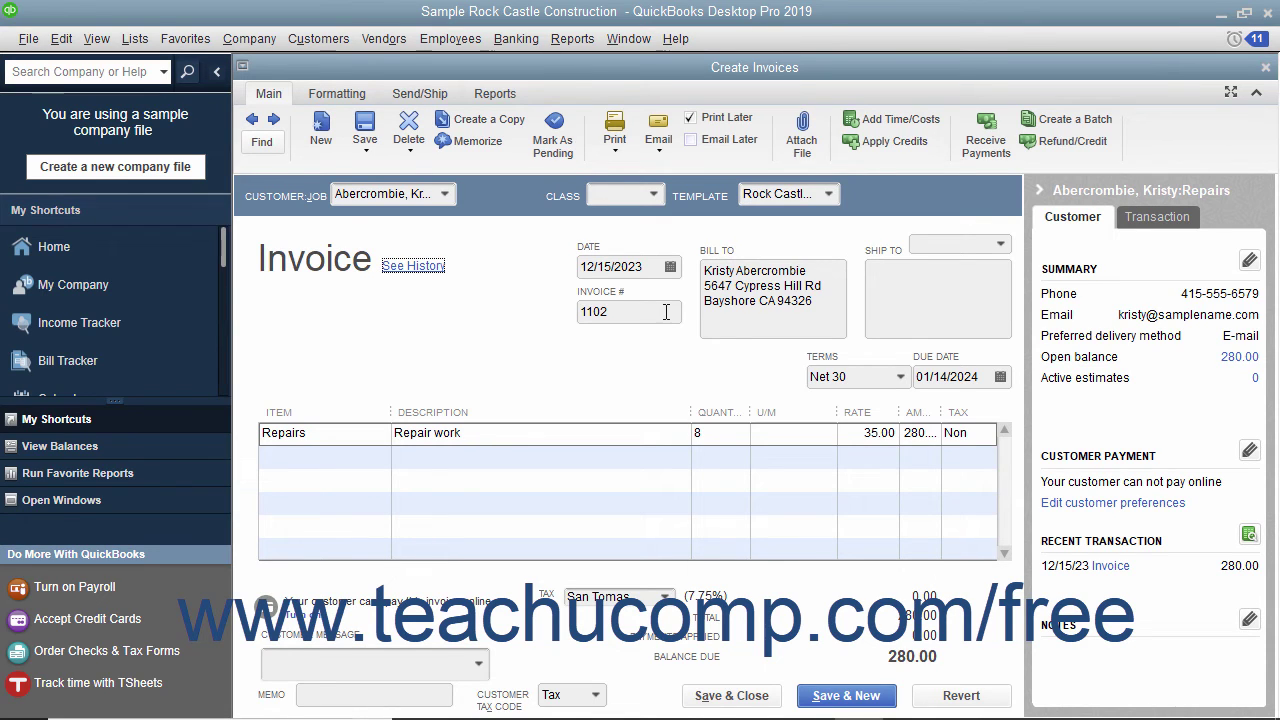
left_click(1265, 67)
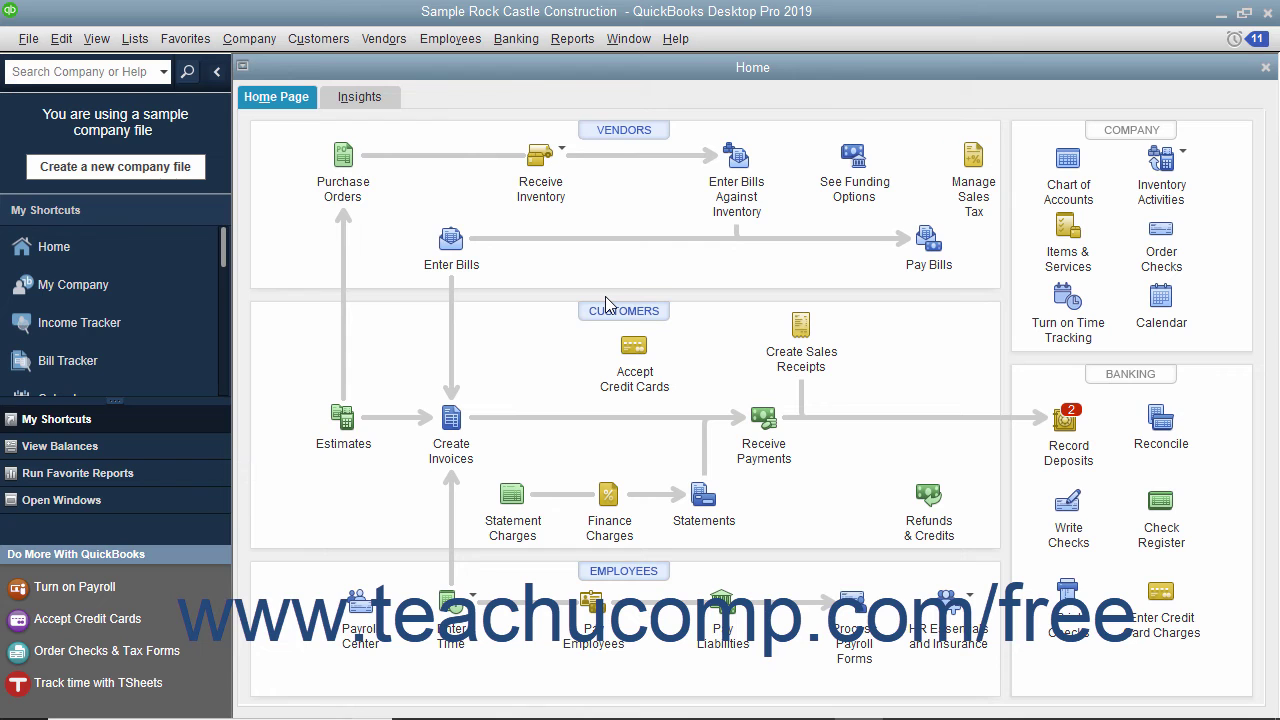
left_click(131, 41)
left_click(135, 70)
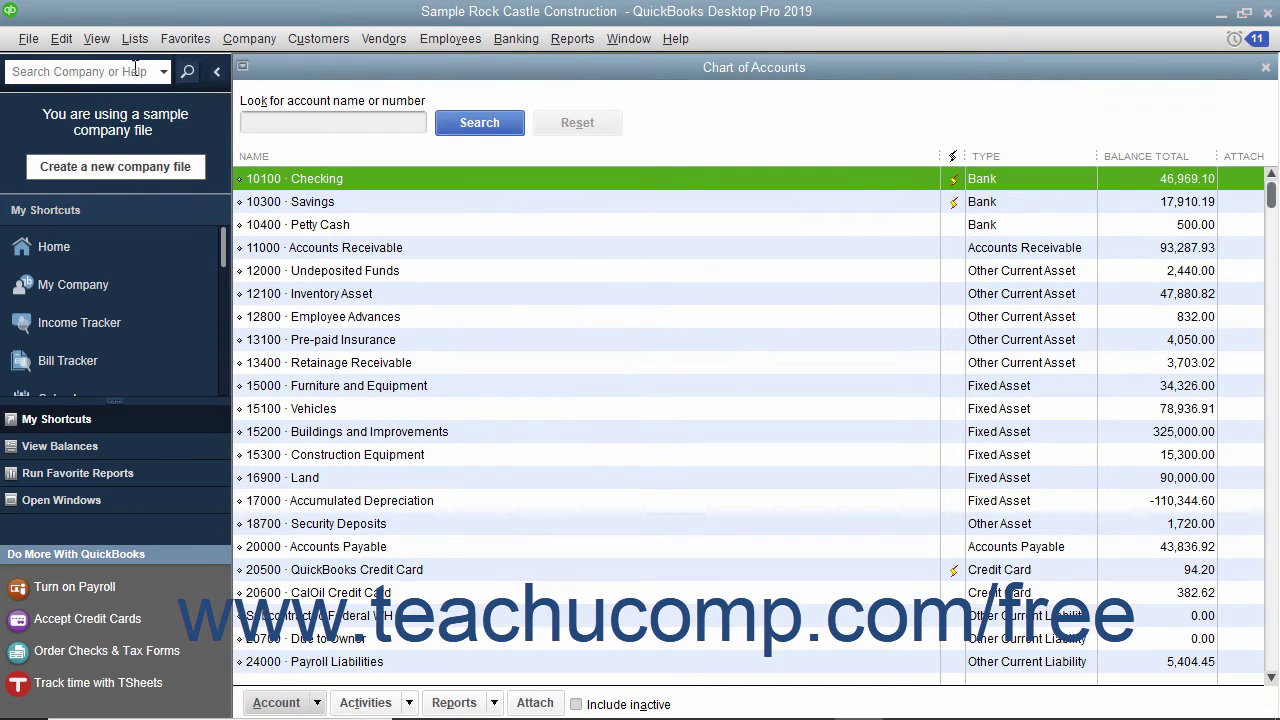